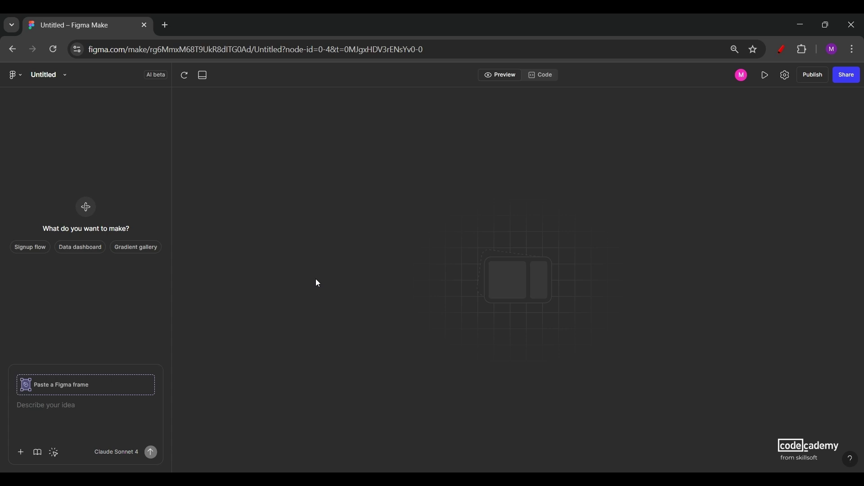
- Paste and send the prompt for a Welcome Back login card with email, password, Login and sign-up link
{"action": "left_click", "coordinate": [34, 411]}
{"action": "key", "text": "ctrl+v"}
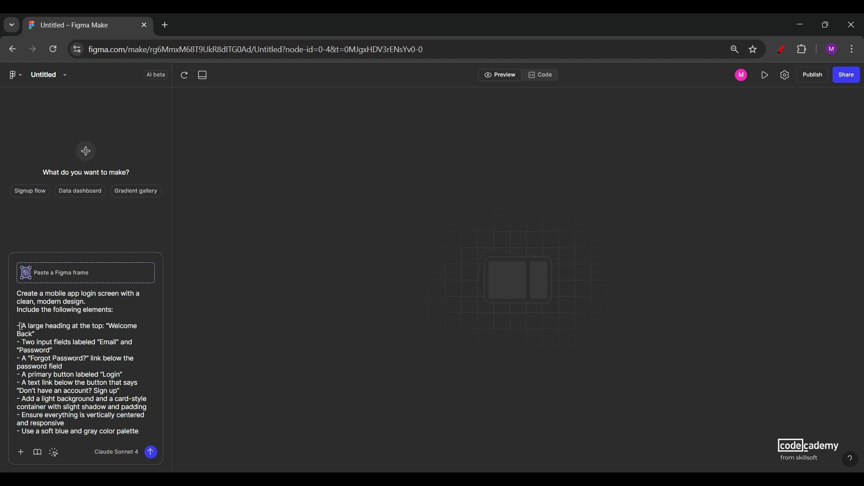
{"action": "left_click_drag", "start_coordinate": [20, 327], "coordinate": [138, 433]}
{"action": "left_click", "coordinate": [112, 393]}
{"action": "left_click", "coordinate": [151, 452]}
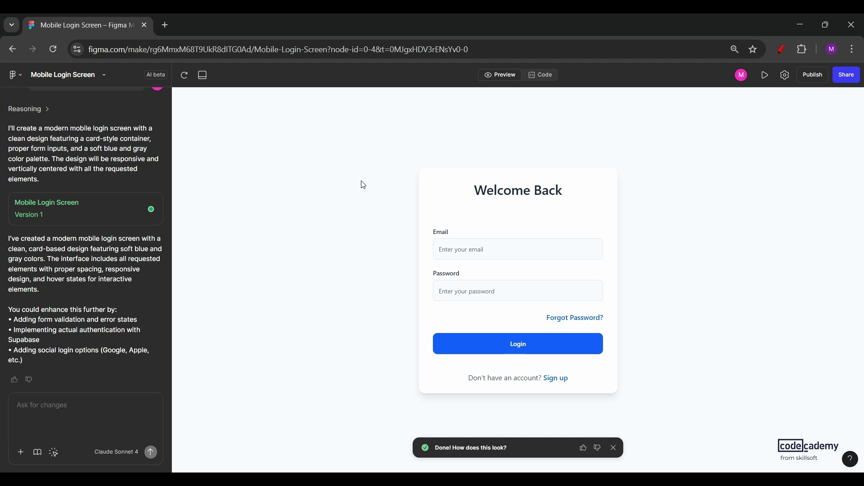
- Switch the generated login screen from Preview to its Code view
{"action": "left_click", "coordinate": [544, 72]}
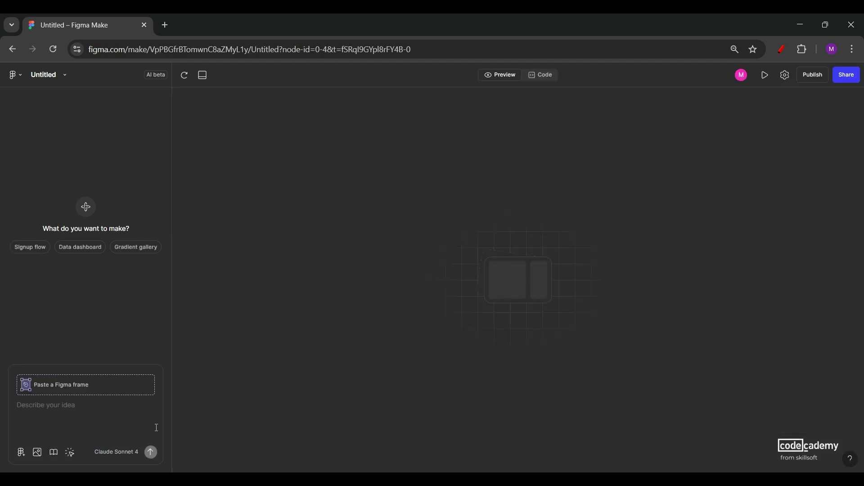
- Toggle between Code and Preview, ending on the starter App.tsx that renders Hello, World!
{"action": "left_click", "coordinate": [102, 367]}
{"action": "left_click", "coordinate": [538, 74]}
{"action": "left_click", "coordinate": [513, 76]}
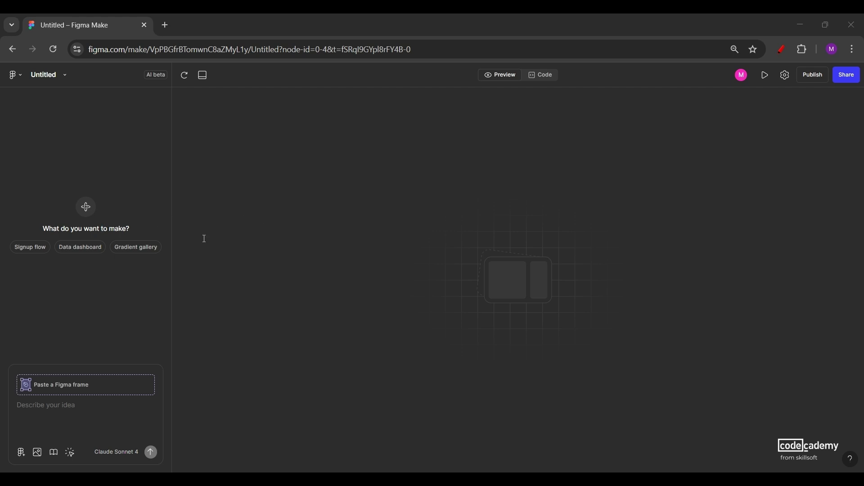
{"action": "left_click", "coordinate": [542, 75]}
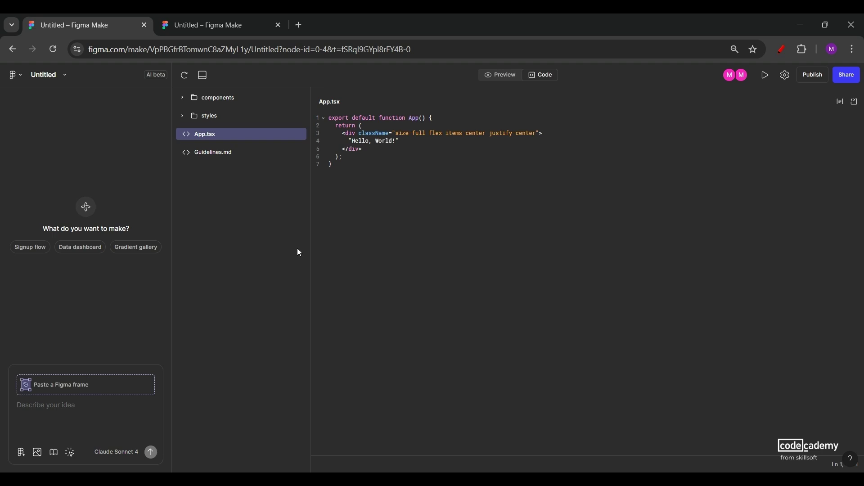
- Attach the wireframe image, paste the functional mobile screen prompt, and send it
{"action": "left_click", "coordinate": [38, 453]}
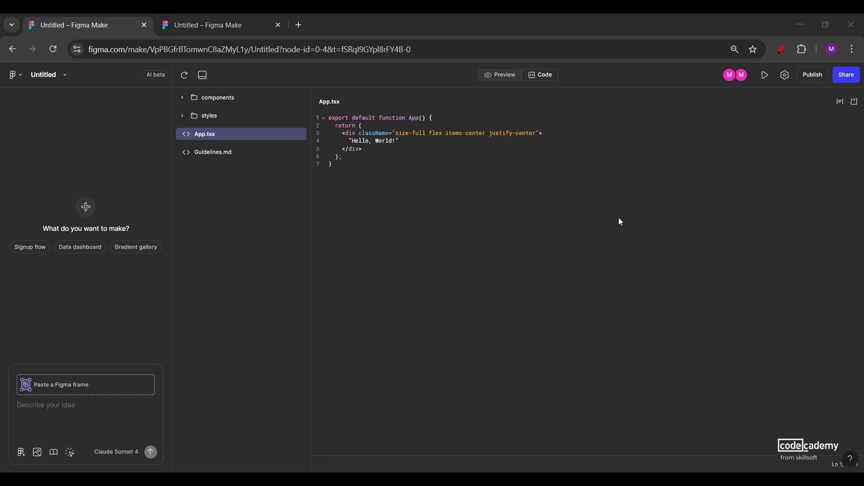
{"action": "key", "text": "Escape"}
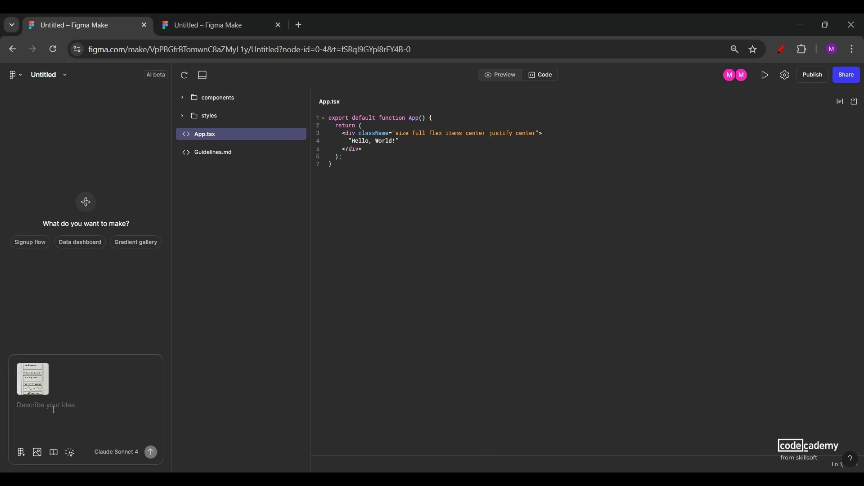
{"action": "type", "text": "Turn this wireframe into a functional mobile screen with interactive components. Add toggle functionality for the chart and working buttons for each action."}
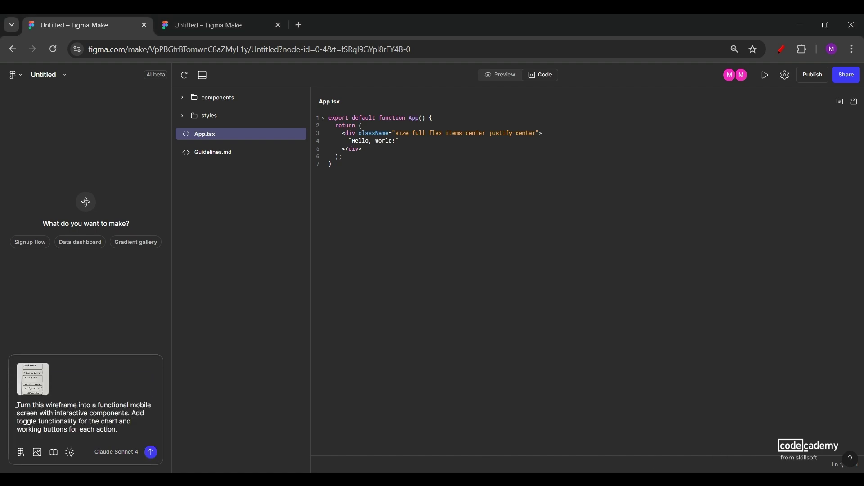
{"action": "left_click_drag", "start_coordinate": [18, 406], "coordinate": [123, 432]}
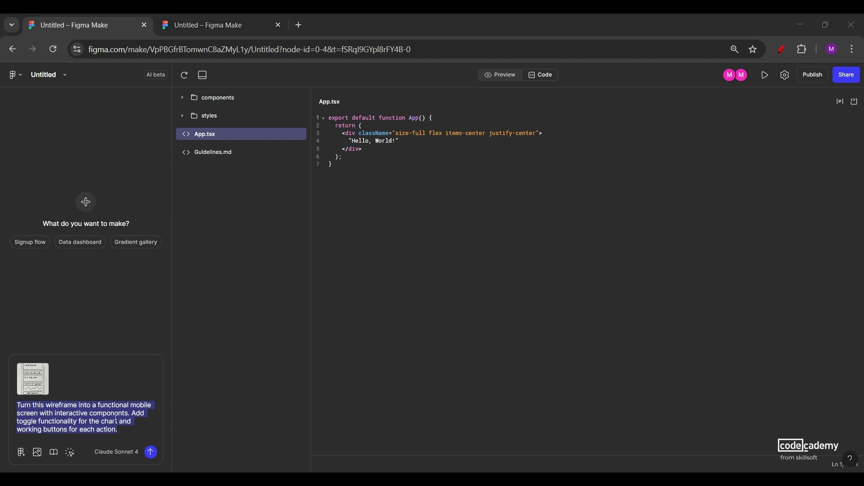
{"action": "left_click", "coordinate": [152, 438]}
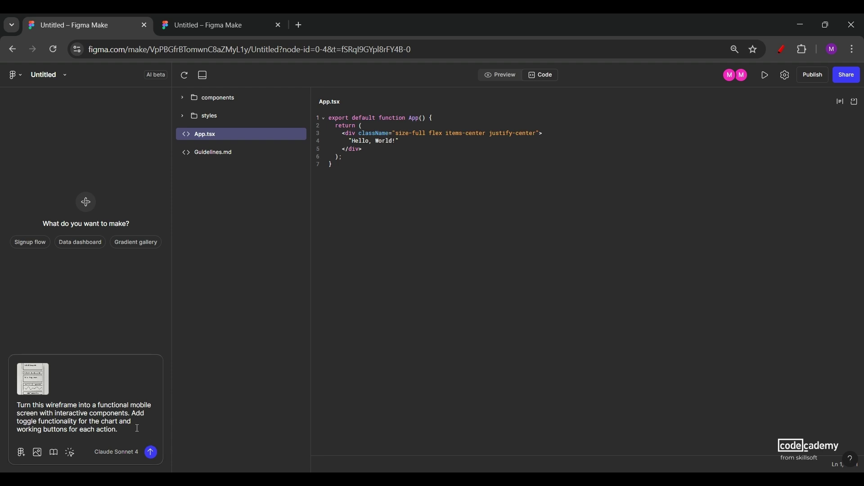
{"action": "key", "text": "Return"}
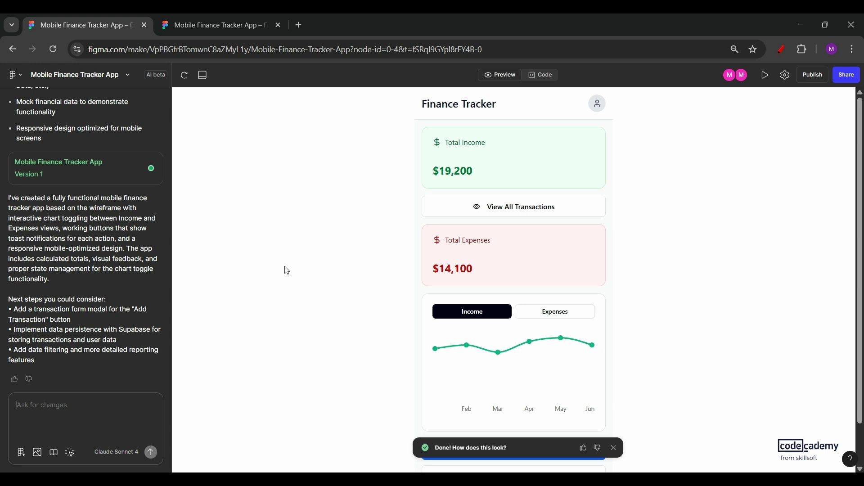
- Scroll through the generated Finance Tracker preview and inspect its title
{"action": "scroll", "coordinate": [482, 157], "scroll_direction": "down", "scroll_amount": 1}
{"action": "scroll", "coordinate": [481, 168], "scroll_direction": "up", "scroll_amount": 1}
{"action": "scroll", "coordinate": [509, 281], "scroll_direction": "down", "scroll_amount": 1}
{"action": "scroll", "coordinate": [508, 282], "scroll_direction": "up", "scroll_amount": 1}
{"action": "left_click_drag", "start_coordinate": [419, 105], "coordinate": [559, 107]}
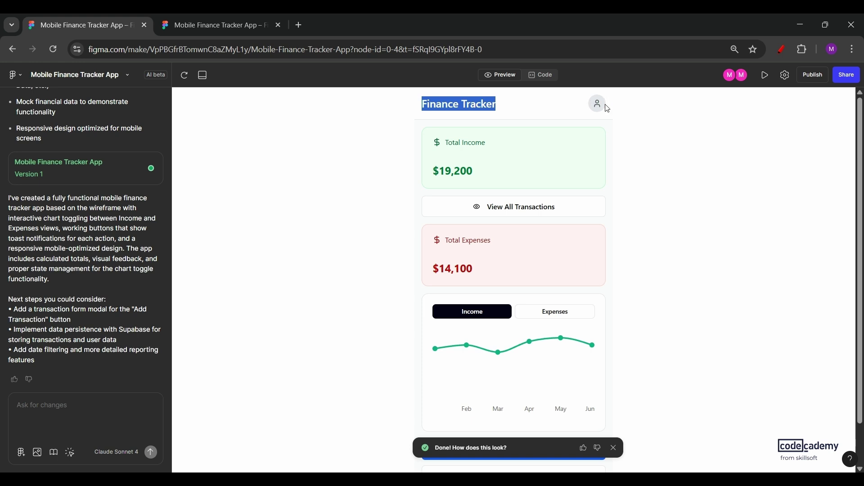
{"action": "left_click", "coordinate": [537, 184]}
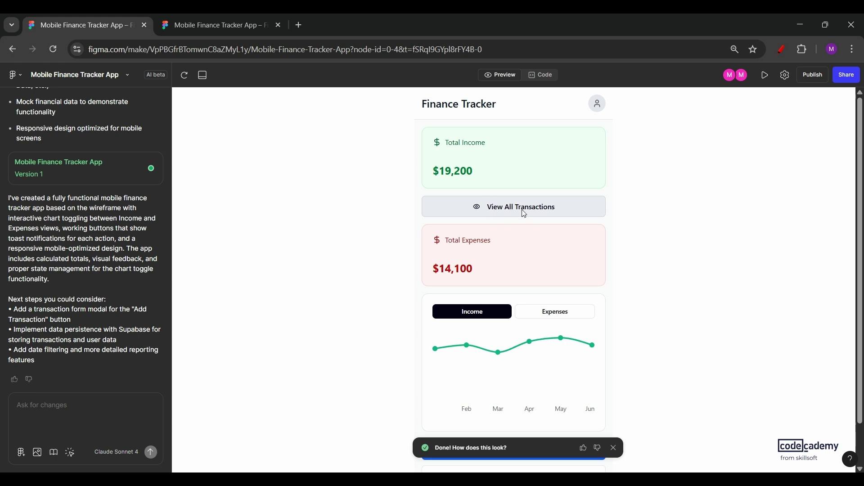
- Test the chart's Expenses and Income toggles and dismiss the Done! notice
{"action": "scroll", "coordinate": [526, 225], "scroll_direction": "down", "scroll_amount": 1}
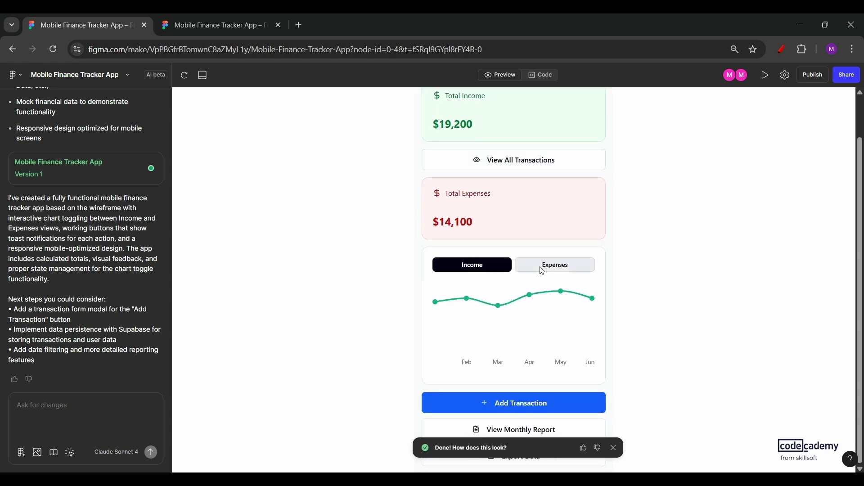
{"action": "left_click", "coordinate": [538, 268]}
{"action": "left_click", "coordinate": [500, 270]}
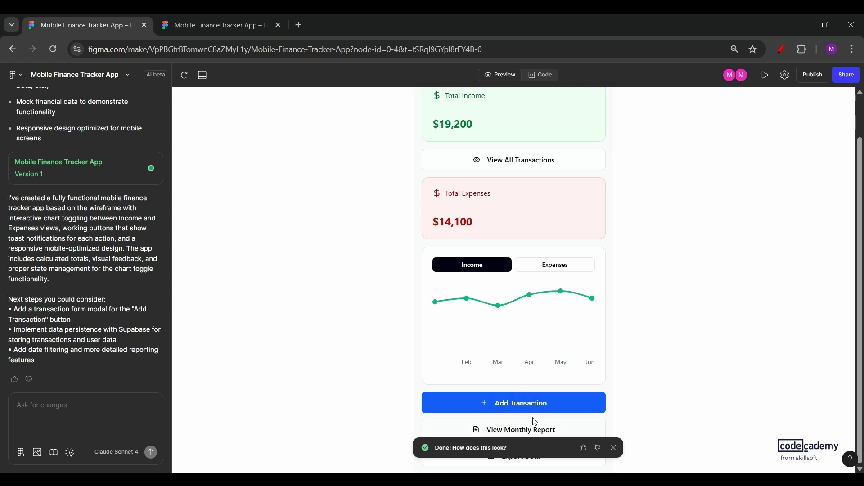
{"action": "left_click", "coordinate": [614, 449]}
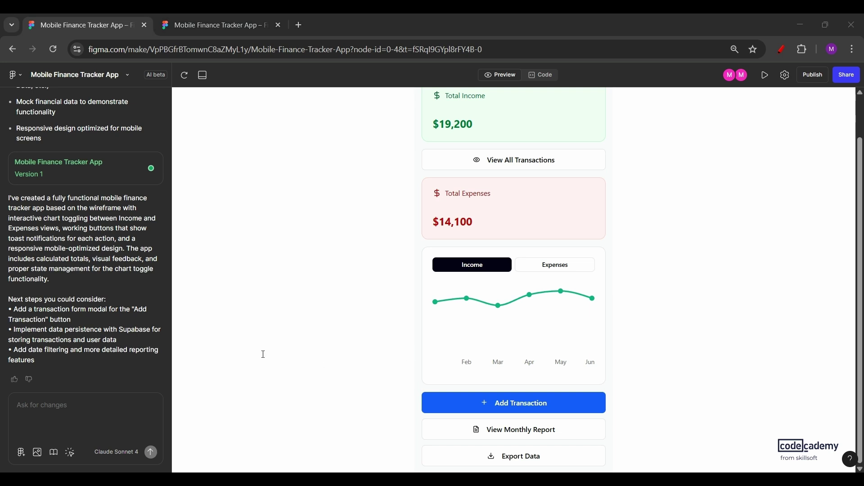
{"action": "scroll", "coordinate": [534, 284], "scroll_direction": "up", "scroll_amount": 2}
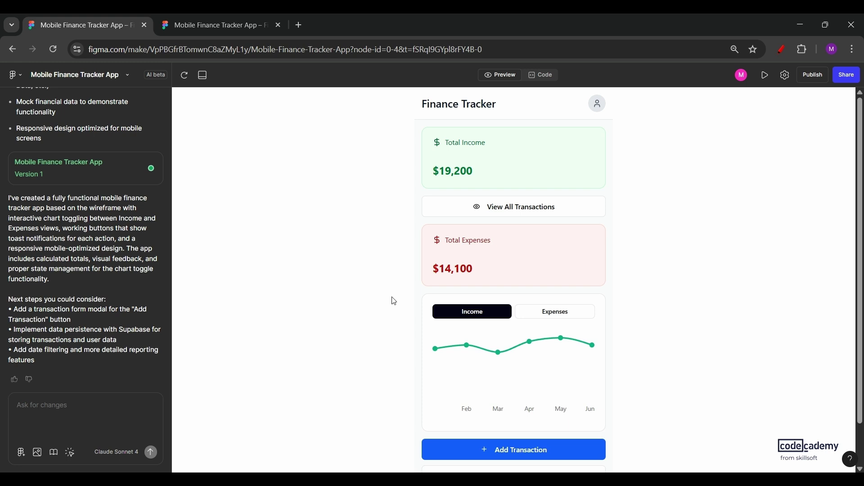
- Show the Finance Tracker code and expand the components and ui folders
{"action": "left_click", "coordinate": [544, 78]}
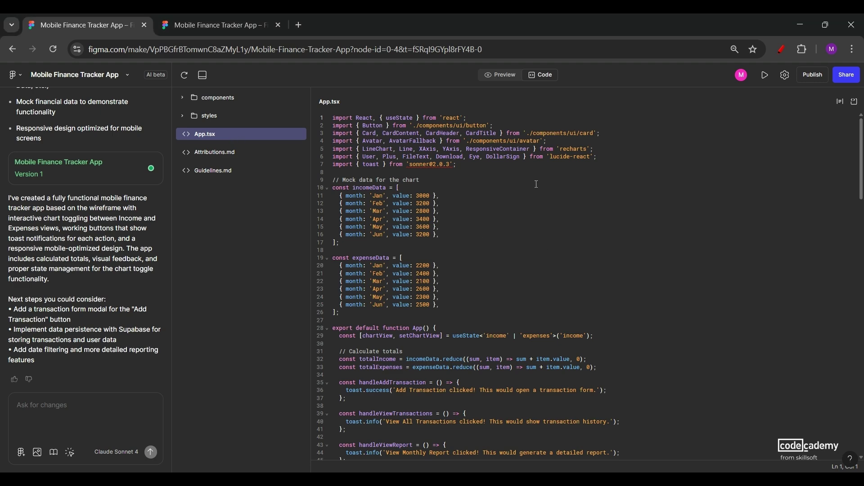
{"action": "scroll", "coordinate": [507, 252], "scroll_direction": "down", "scroll_amount": 5}
{"action": "scroll", "coordinate": [507, 252], "scroll_direction": "down", "scroll_amount": 5}
{"action": "scroll", "coordinate": [507, 250], "scroll_direction": "up", "scroll_amount": 10}
{"action": "left_click", "coordinate": [224, 97]}
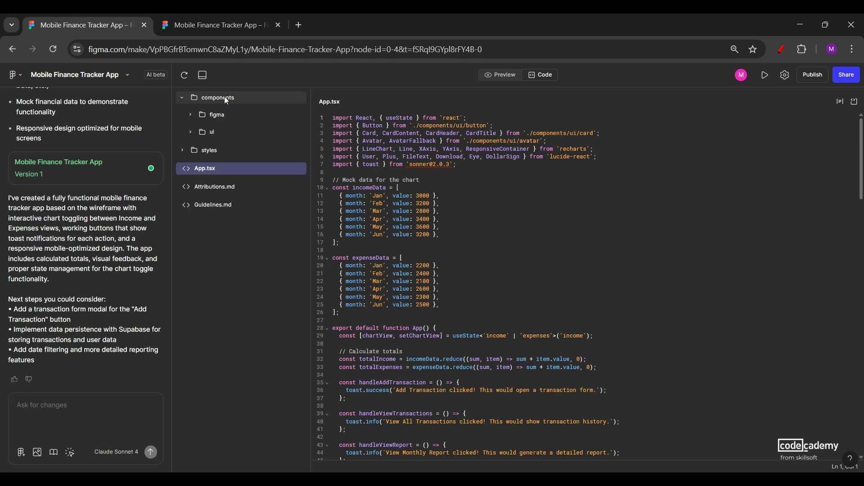
{"action": "left_click", "coordinate": [220, 131]}
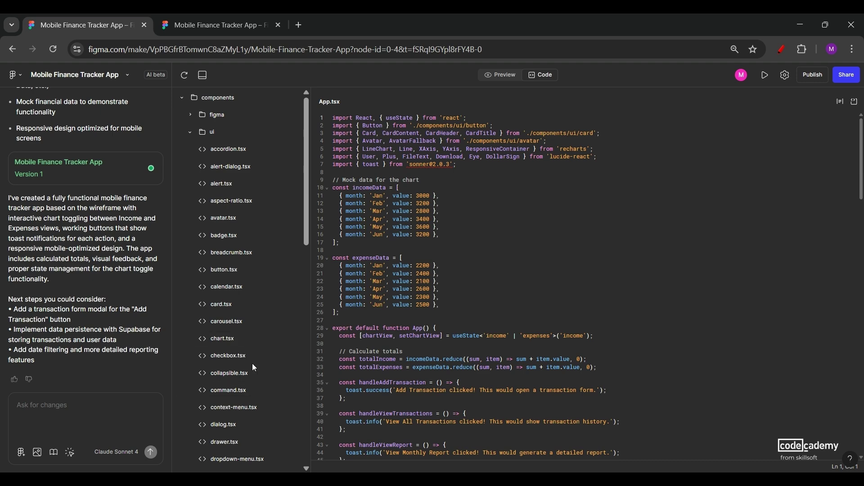
- View button.tsx and chart.tsx, then collapse ui and expand the styles folder
{"action": "left_click", "coordinate": [224, 272]}
{"action": "left_click", "coordinate": [231, 340]}
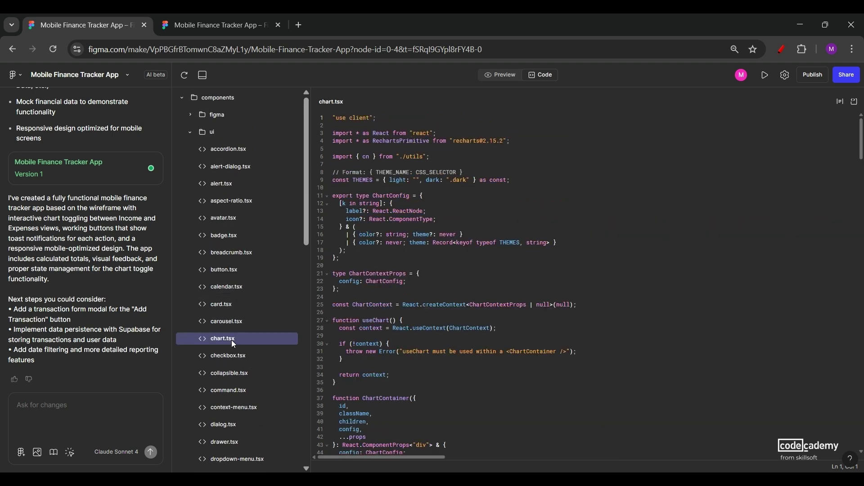
{"action": "scroll", "coordinate": [242, 380], "scroll_direction": "down", "scroll_amount": 5}
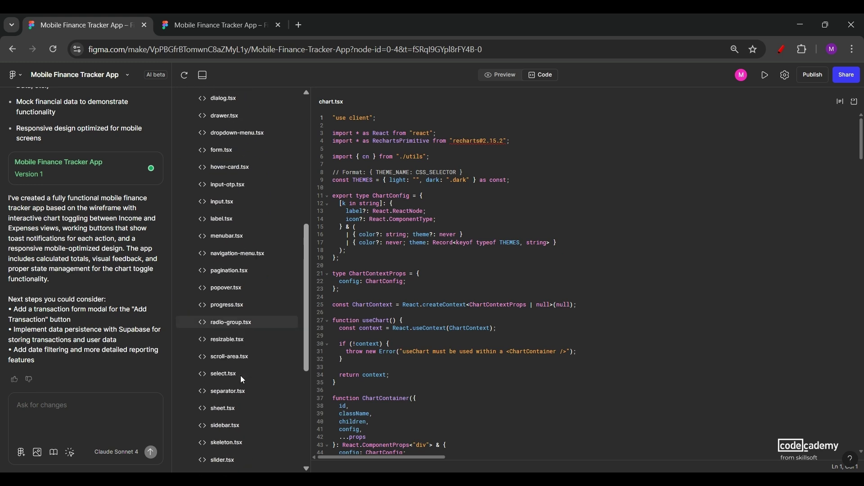
{"action": "scroll", "coordinate": [240, 374], "scroll_direction": "up", "scroll_amount": 5}
{"action": "left_click", "coordinate": [226, 135]}
{"action": "left_click", "coordinate": [223, 150]}
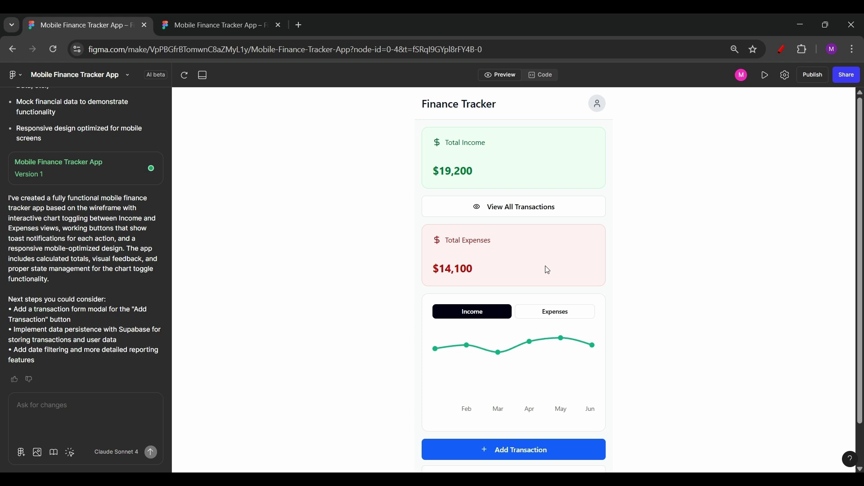
- Scroll the dashboard preview to reveal View Monthly Report and Export Data below Add Transaction
{"action": "scroll", "coordinate": [568, 367], "scroll_direction": "down", "scroll_amount": 1}
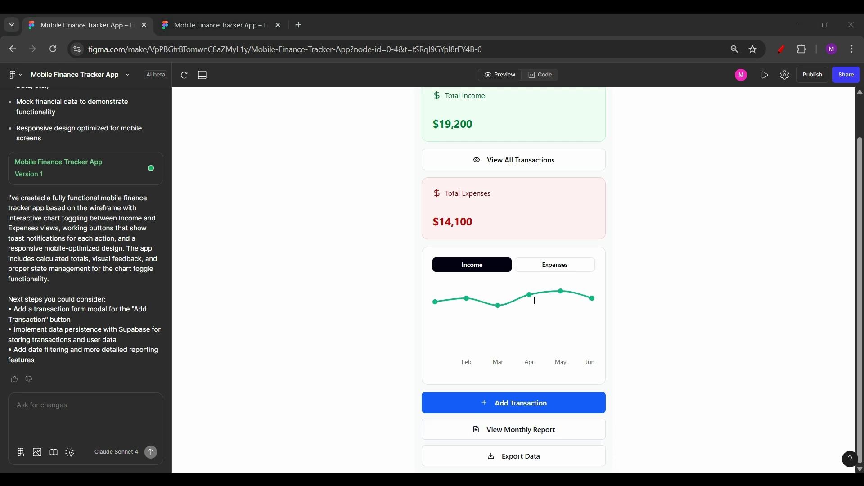
- Paste the Monthly Report prompt into the Ask for changes box
{"action": "left_click", "coordinate": [57, 408]}
{"action": "key", "text": "ctrl+v"}
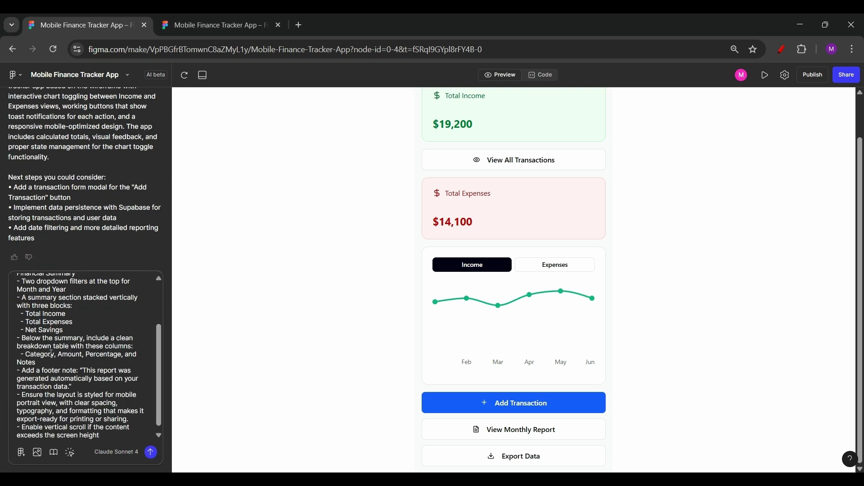
{"action": "scroll", "coordinate": [52, 354], "scroll_direction": "up", "scroll_amount": 3}
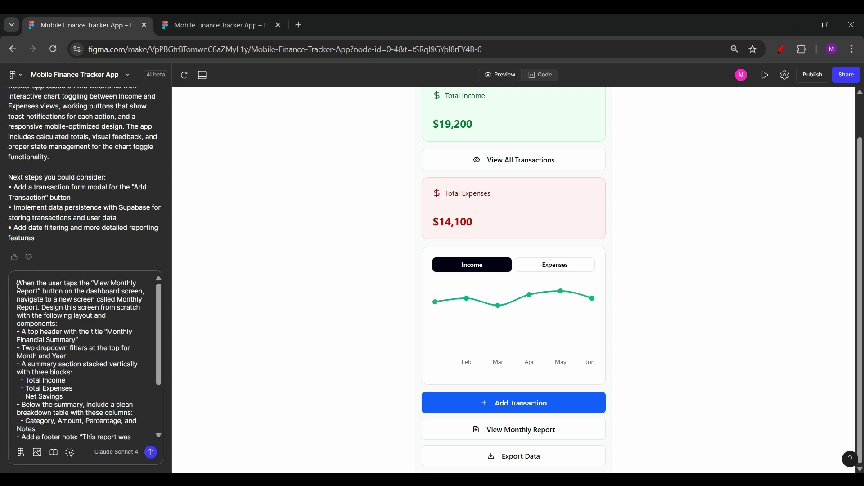
{"action": "left_click_drag", "start_coordinate": [18, 287], "coordinate": [29, 308]}
{"action": "left_click", "coordinate": [98, 300]}
- Highlight the header, month/year filter, summary blocks and breakdown table requirements
{"action": "left_click_drag", "start_coordinate": [22, 336], "coordinate": [83, 341]}
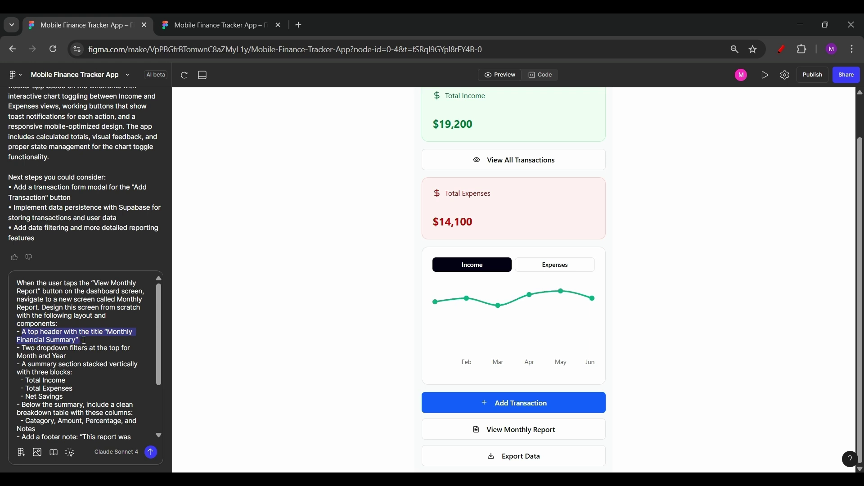
{"action": "left_click_drag", "start_coordinate": [22, 349], "coordinate": [89, 359]}
{"action": "left_click_drag", "start_coordinate": [21, 365], "coordinate": [77, 398]}
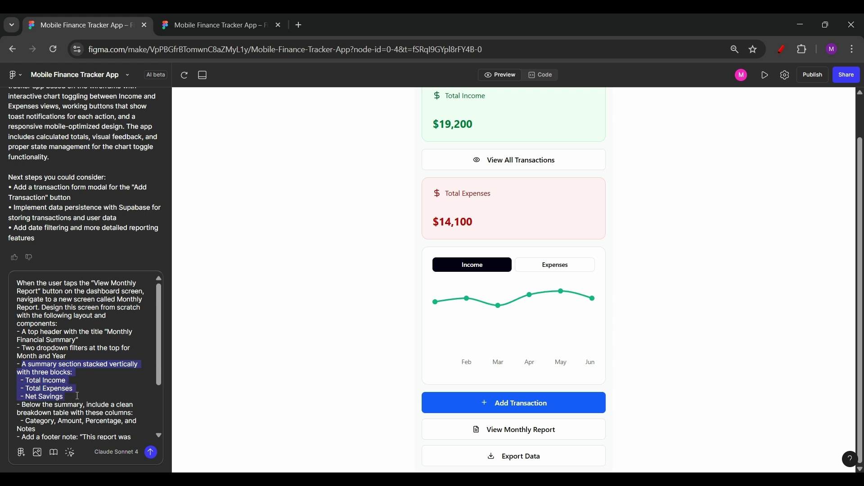
{"action": "scroll", "coordinate": [72, 387], "scroll_direction": "down", "scroll_amount": 1}
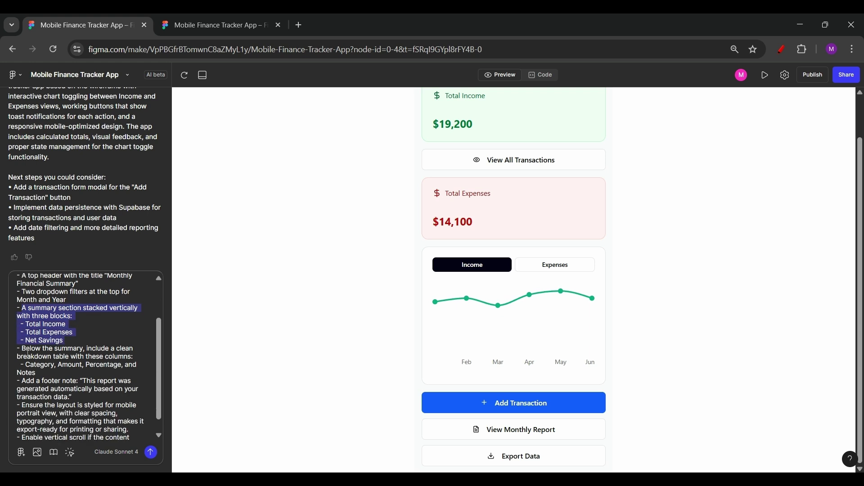
{"action": "left_click_drag", "start_coordinate": [22, 349], "coordinate": [65, 371]}
- Highlight the footer note and mobile layout styling requirements
{"action": "scroll", "coordinate": [59, 365], "scroll_direction": "down", "scroll_amount": 1}
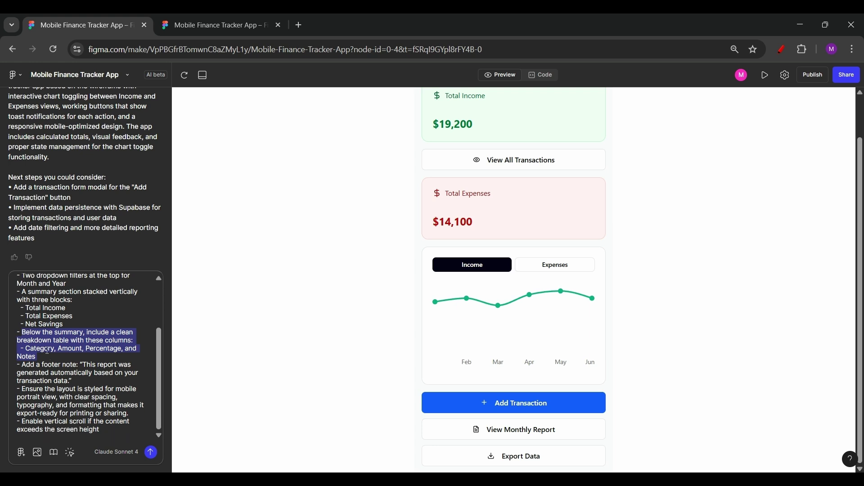
{"action": "left_click", "coordinate": [47, 351]}
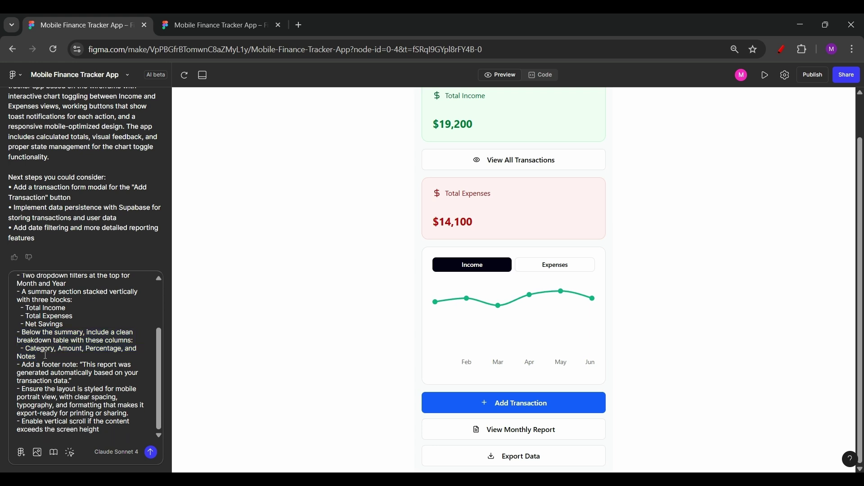
{"action": "left_click_drag", "start_coordinate": [21, 365], "coordinate": [89, 381]}
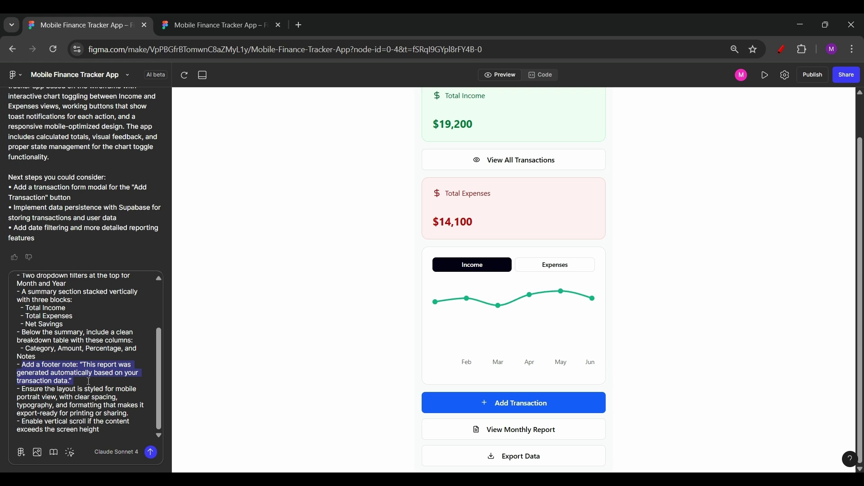
{"action": "left_click", "coordinate": [89, 381]}
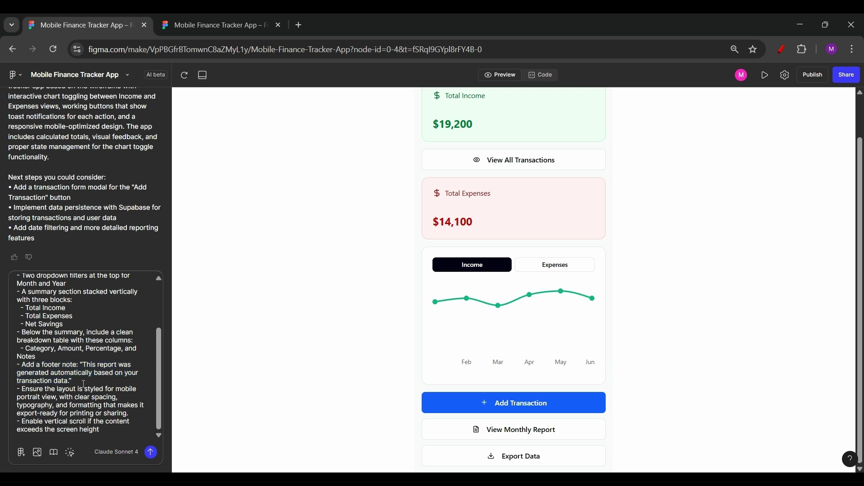
{"action": "left_click_drag", "start_coordinate": [23, 391], "coordinate": [21, 422]}
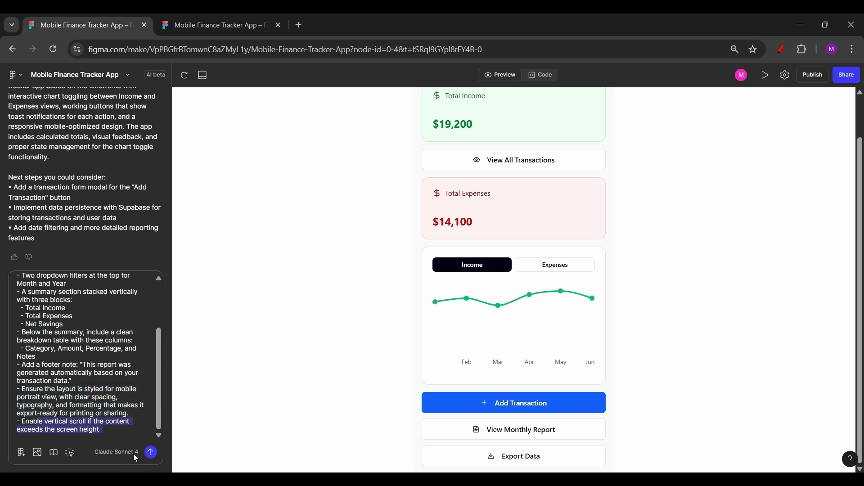
{"action": "left_click", "coordinate": [136, 435]}
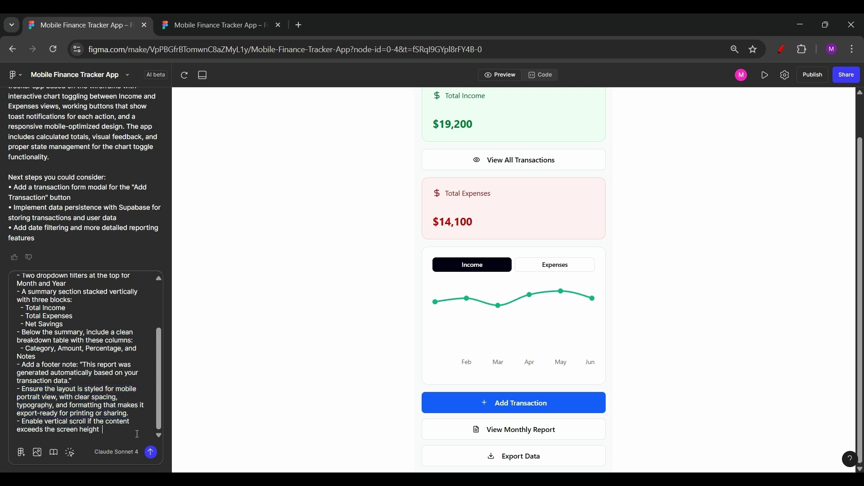
- Send the Monthly Report prompt and scroll the resulting Version 2 preview
{"action": "left_click", "coordinate": [152, 454]}
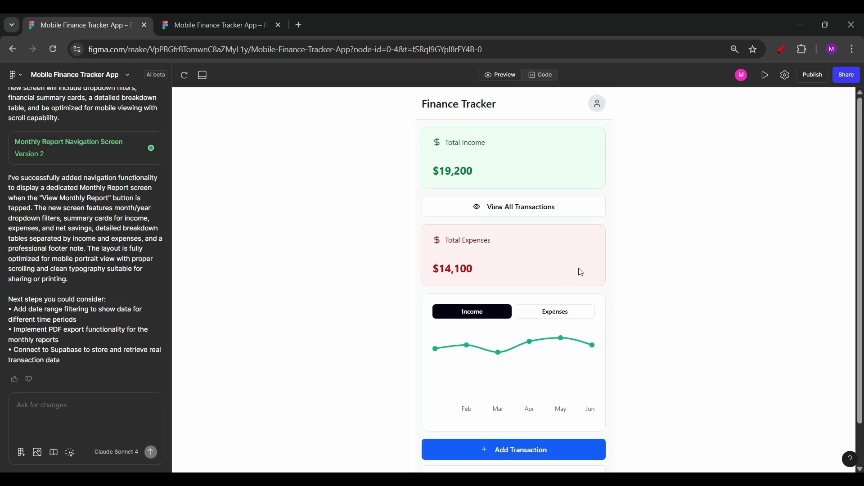
{"action": "scroll", "coordinate": [581, 273], "scroll_direction": "down", "scroll_amount": 1}
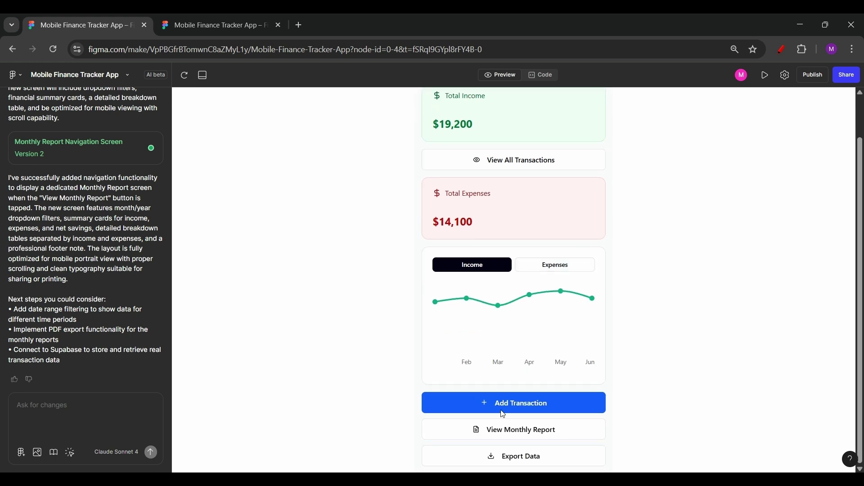
{"action": "left_click", "coordinate": [517, 430]}
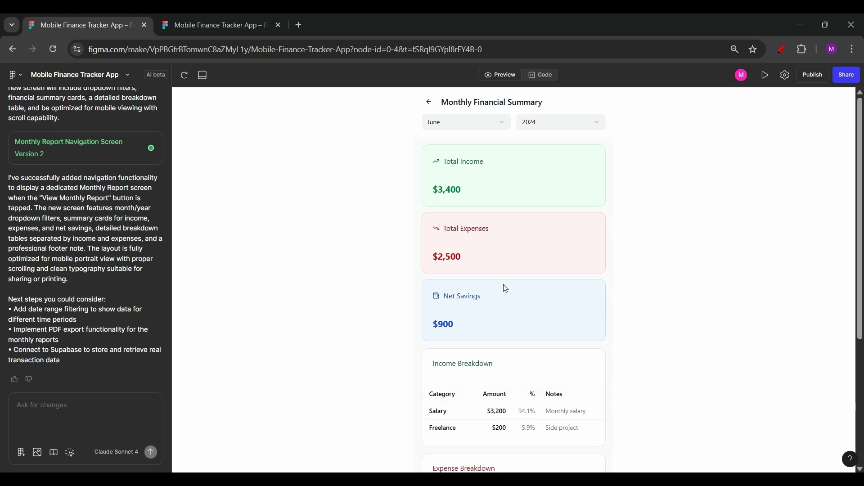
{"action": "scroll", "coordinate": [514, 243], "scroll_direction": "down", "scroll_amount": 4}
{"action": "scroll", "coordinate": [505, 258], "scroll_direction": "up", "scroll_amount": 5}
{"action": "left_click_drag", "start_coordinate": [442, 103], "coordinate": [556, 106]}
{"action": "left_click", "coordinate": [555, 106]}
{"action": "left_click", "coordinate": [503, 124]}
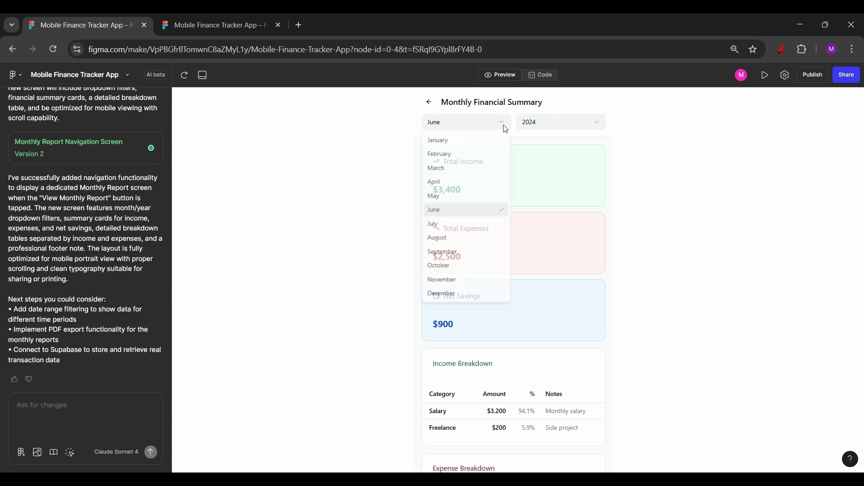
{"action": "left_click", "coordinate": [567, 128]}
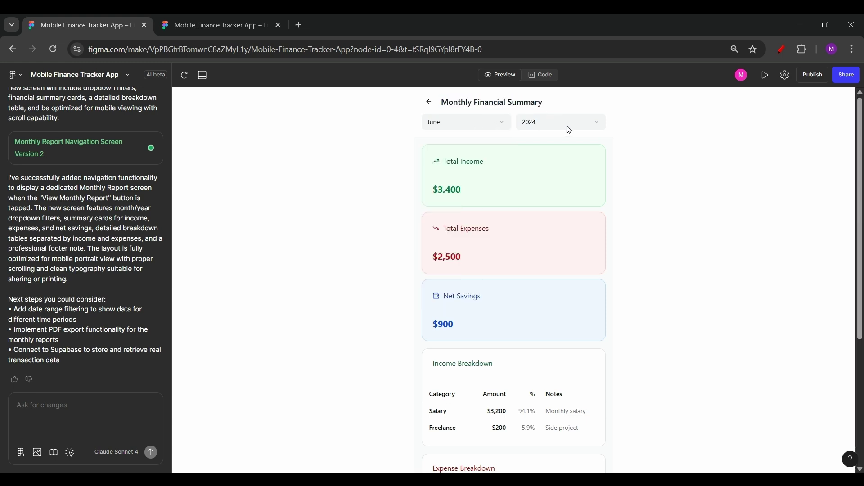
{"action": "left_click", "coordinate": [586, 128]}
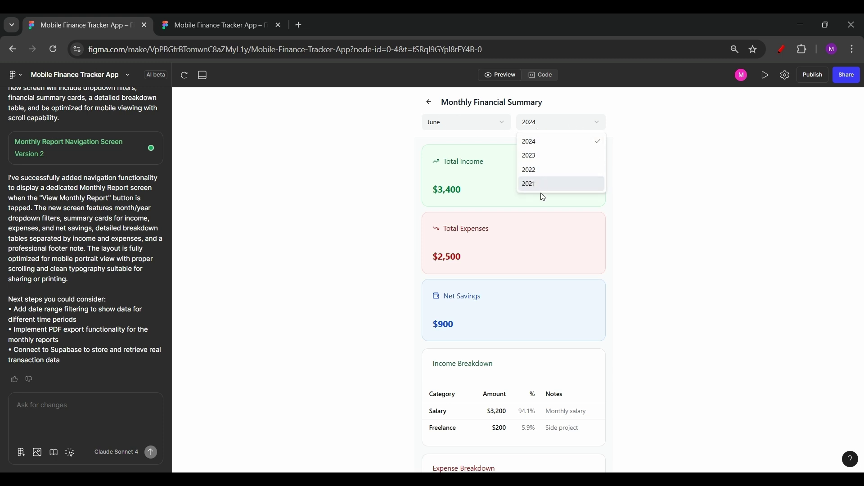
{"action": "left_click", "coordinate": [454, 178]}
{"action": "left_click_drag", "start_coordinate": [472, 208], "coordinate": [438, 164]}
{"action": "left_click", "coordinate": [445, 164]}
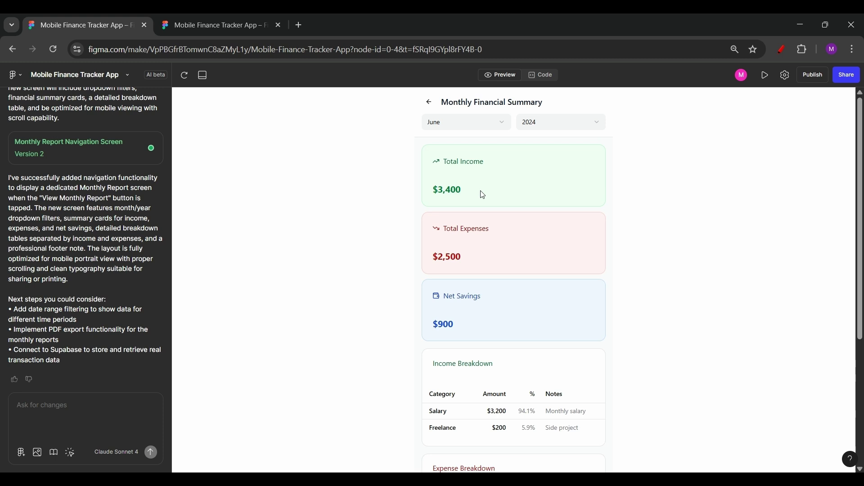
{"action": "scroll", "coordinate": [473, 300], "scroll_direction": "down", "scroll_amount": 3}
{"action": "scroll", "coordinate": [475, 294], "scroll_direction": "down", "scroll_amount": 1}
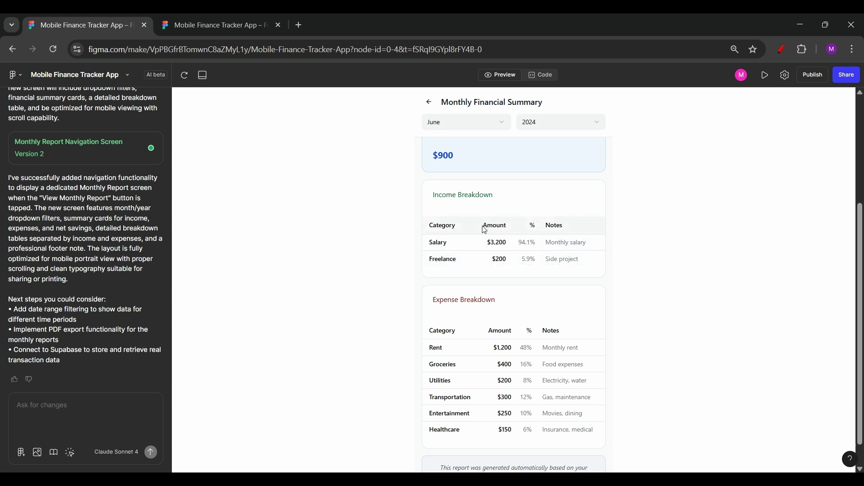
{"action": "scroll", "coordinate": [526, 274], "scroll_direction": "down", "scroll_amount": 1}
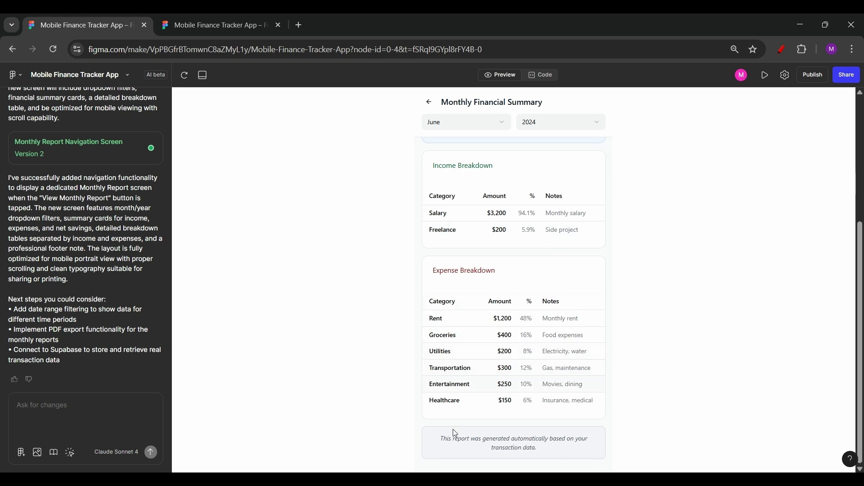
{"action": "left_click_drag", "start_coordinate": [441, 442], "coordinate": [545, 451]}
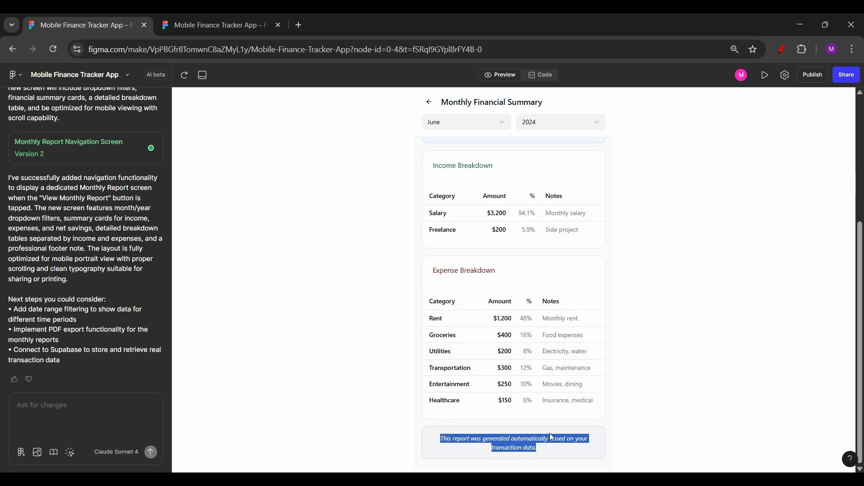
{"action": "left_click", "coordinate": [550, 434]}
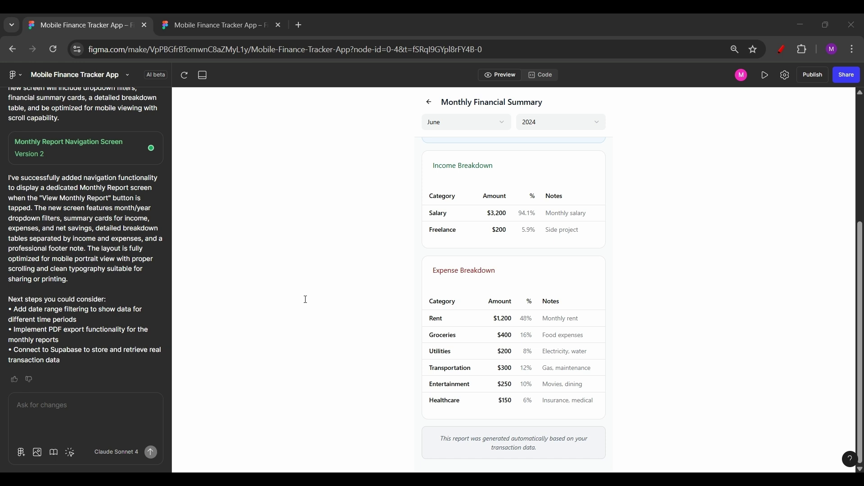
- Switch to Code, scroll through App.tsx, and expand the components and styles folders
{"action": "left_click", "coordinate": [539, 76]}
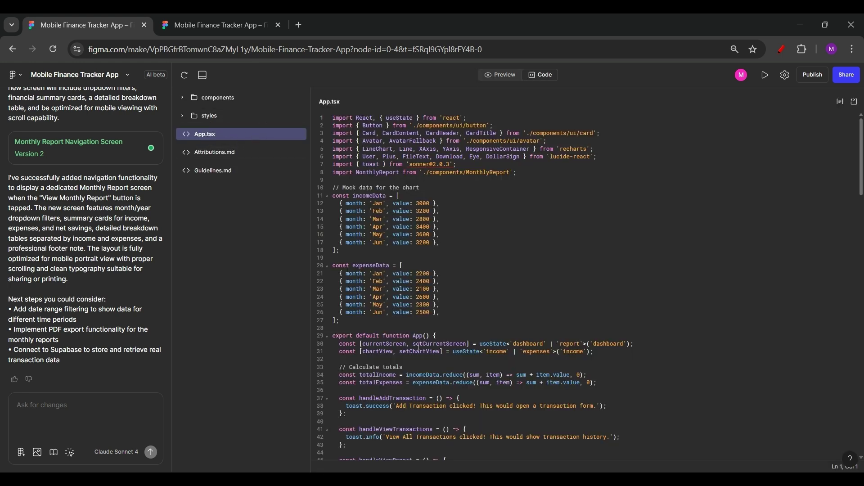
{"action": "scroll", "coordinate": [419, 347], "scroll_direction": "down", "scroll_amount": 5}
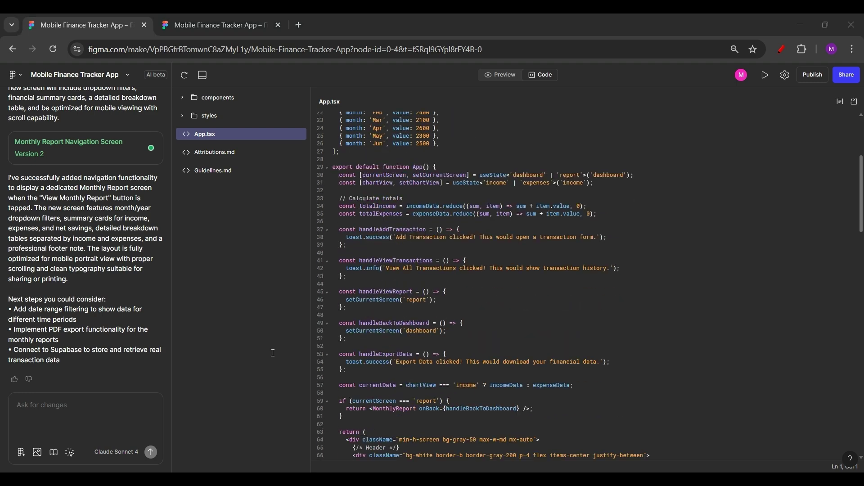
{"action": "left_click", "coordinate": [234, 101]}
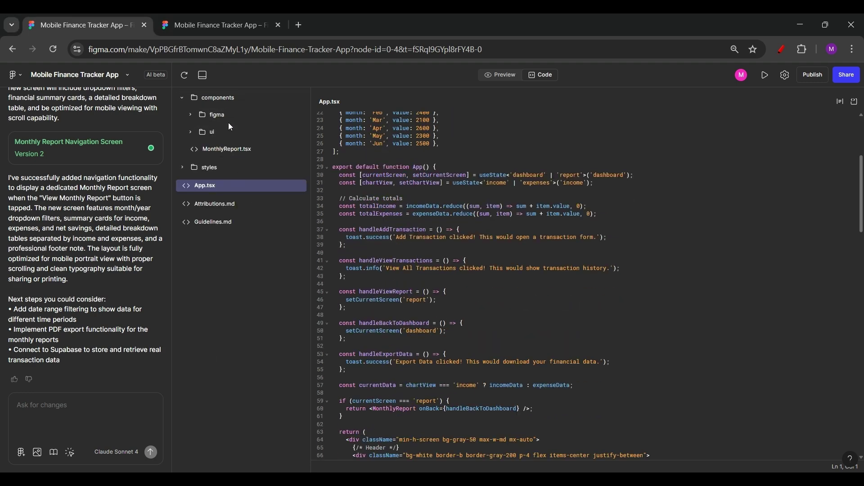
{"action": "left_click", "coordinate": [211, 168]}
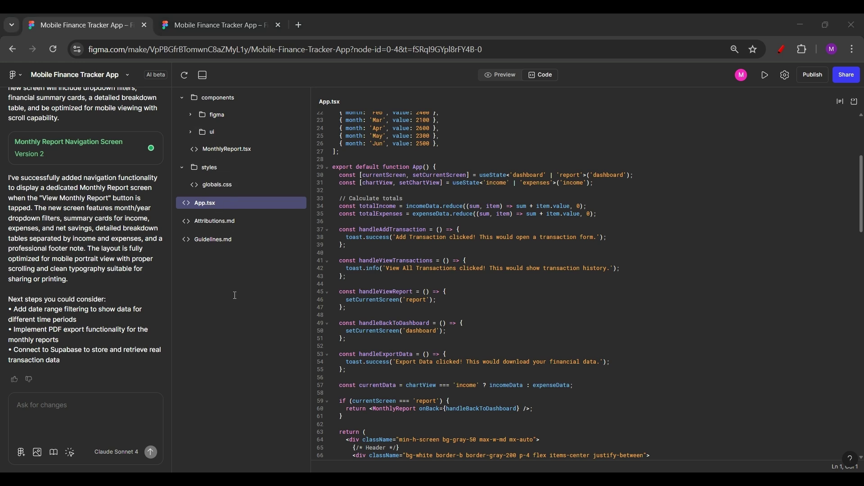
- Go back from the Monthly Report to the dashboard preview showing $19,200 income and $14,100 expenses
{"action": "left_click", "coordinate": [499, 77]}
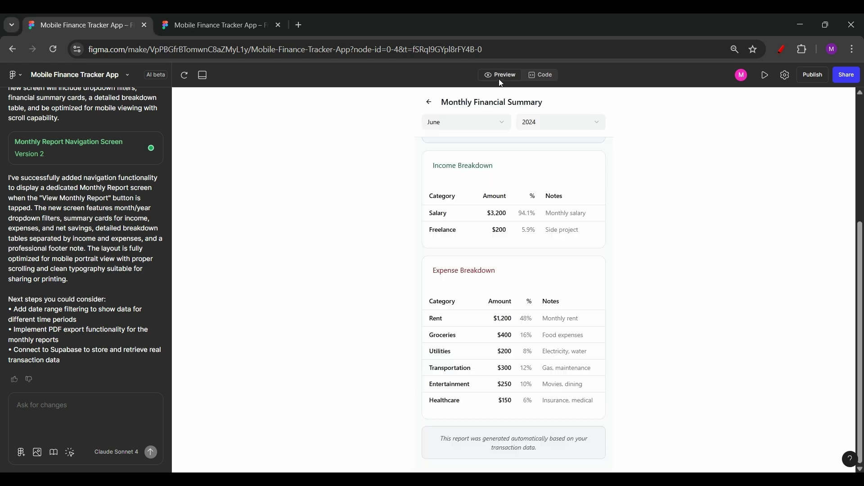
{"action": "left_click", "coordinate": [431, 111]}
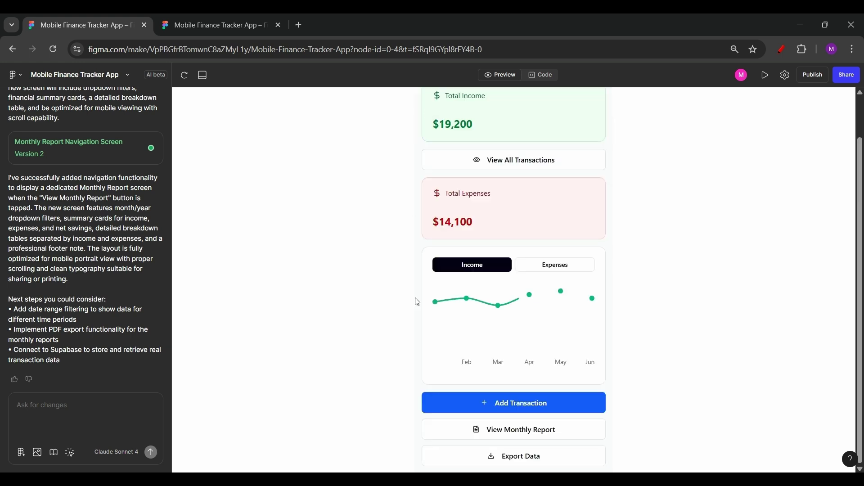
{"action": "scroll", "coordinate": [455, 322], "scroll_direction": "up", "scroll_amount": 1}
{"action": "scroll", "coordinate": [478, 309], "scroll_direction": "down", "scroll_amount": 1}
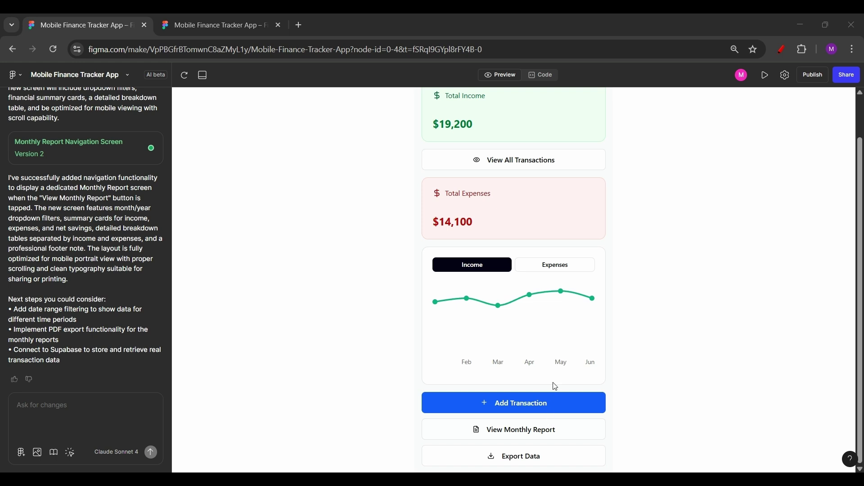
{"action": "scroll", "coordinate": [440, 300], "scroll_direction": "up", "scroll_amount": 1}
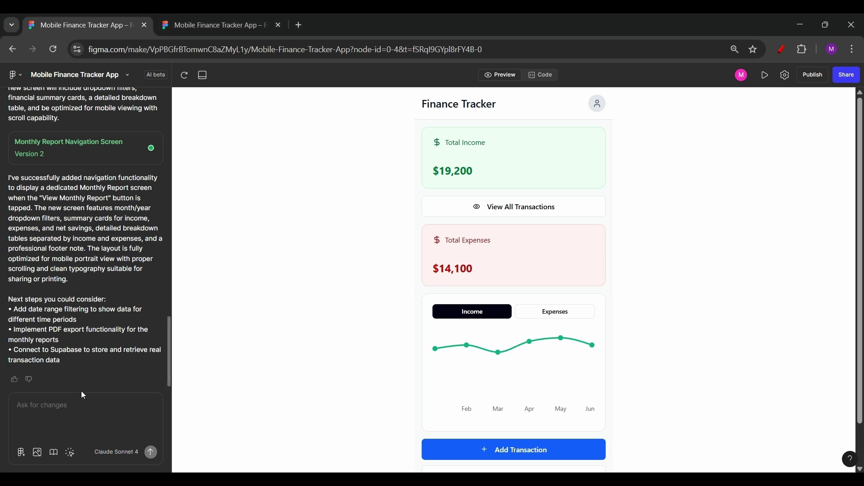
- Paste the change request into Ask for changes and prefix each request line with '- '
{"action": "type", "text": "Add a theme toggle switch in the top-right corner of the navigation bar. It should allow users to switch between light and dark mode. Add green and red dollar icon animations to the Total Income and Total Expenses cards using Lottie animations. Add hover effects to all action buttons to give visual feedback. When the page height exceeds the screen, enable vertical scroll. When the user clicks the ‘Add Transaction’ button, open a modal with a simple form that includes fields for date, description, category, and amount."}
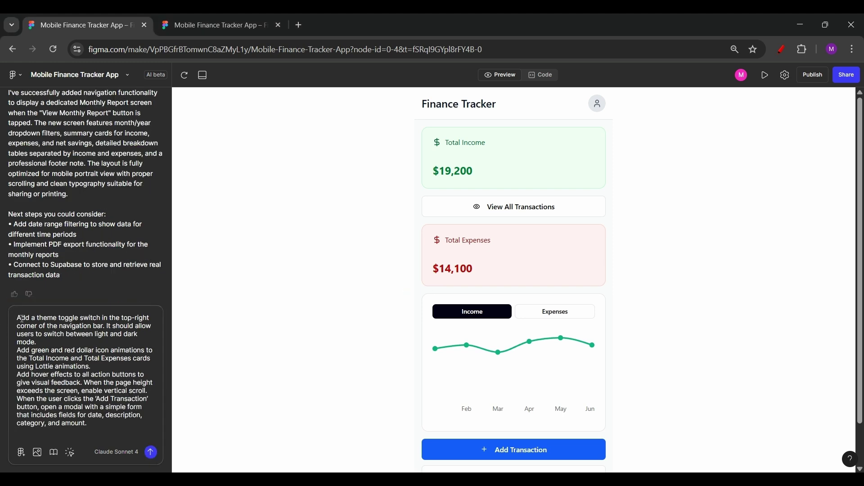
{"action": "type", "text": "-"}
{"action": "key", "text": "Down"}
{"action": "key", "text": "Down"}
{"action": "key", "text": "Down"}
{"action": "key", "text": "Down"}
{"action": "key", "text": "Home"}
{"action": "type", "text": "-"}
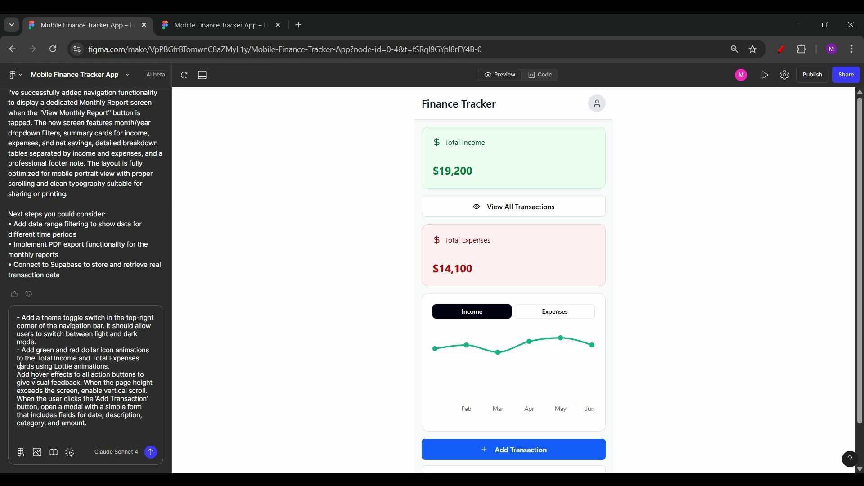
{"action": "key", "text": "Down"}
{"action": "type", "text": "-"}
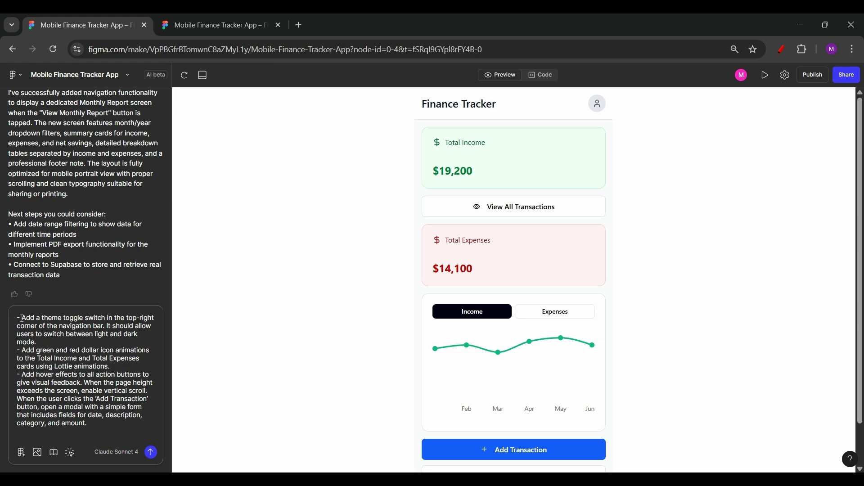
- Go over the theme toggle, dollar icon and hover effect requests, then send the prompt
{"action": "left_click_drag", "start_coordinate": [23, 320], "coordinate": [107, 320]}
{"action": "left_click_drag", "start_coordinate": [22, 351], "coordinate": [110, 358]}
{"action": "left_click_drag", "start_coordinate": [439, 148], "coordinate": [487, 178]}
{"action": "left_click", "coordinate": [442, 246]}
{"action": "left_click_drag", "start_coordinate": [24, 375], "coordinate": [79, 379]}
{"action": "left_click", "coordinate": [131, 436]}
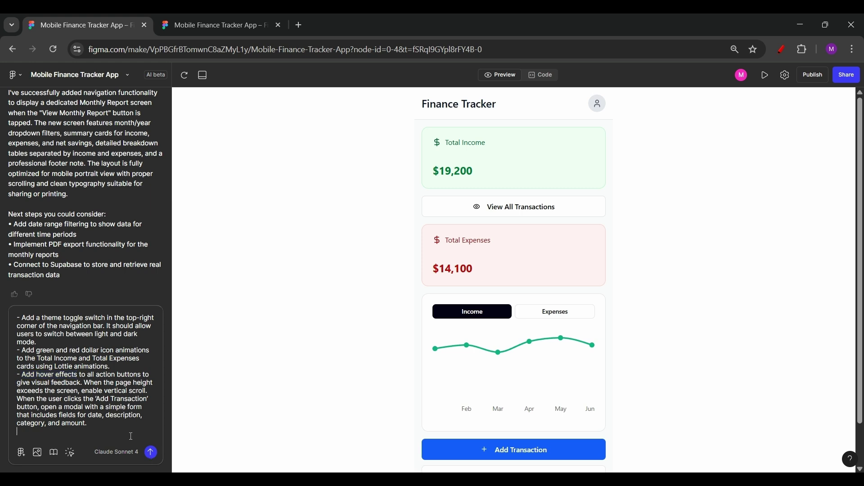
{"action": "left_click", "coordinate": [151, 453]}
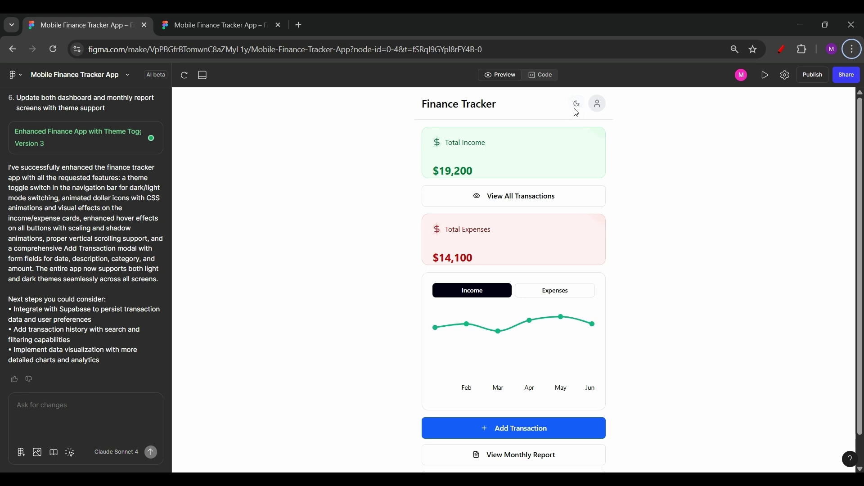
{"action": "left_click", "coordinate": [577, 106]}
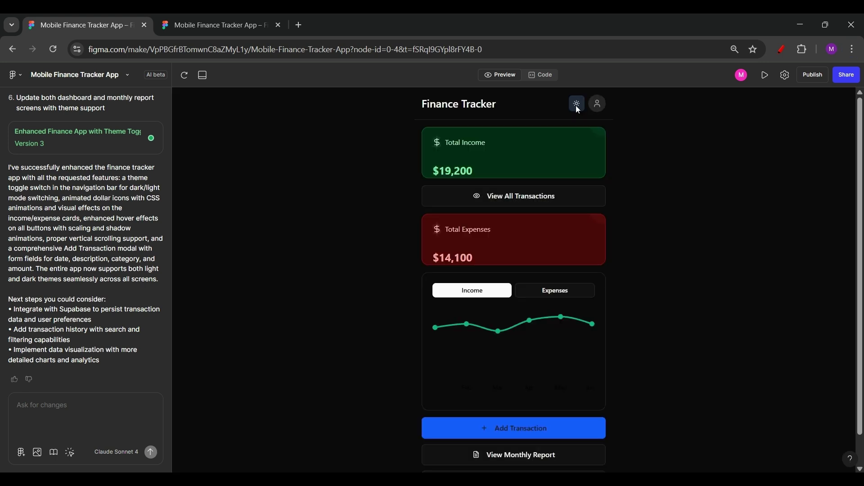
{"action": "left_click", "coordinate": [578, 106]}
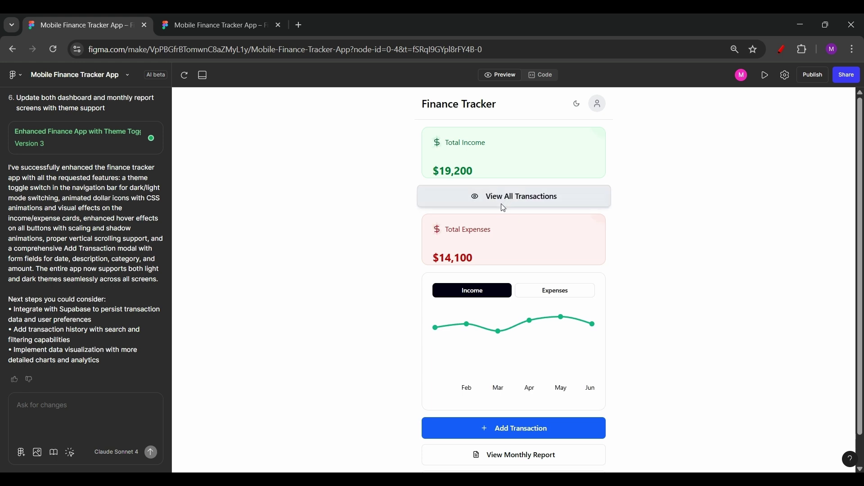
{"action": "scroll", "coordinate": [508, 391], "scroll_direction": "down", "scroll_amount": 1}
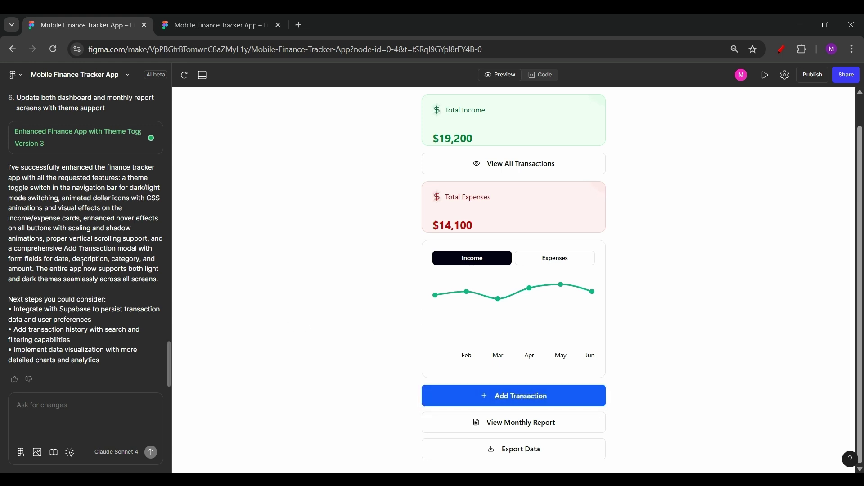
{"action": "scroll", "coordinate": [480, 321], "scroll_direction": "up", "scroll_amount": 2}
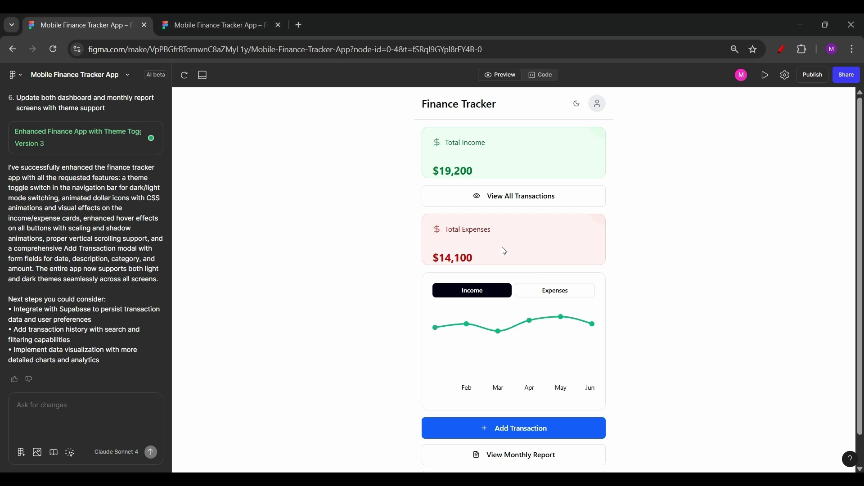
- Open View Monthly Report to show the June 2024 Monthly Financial Summary
{"action": "left_click", "coordinate": [539, 460]}
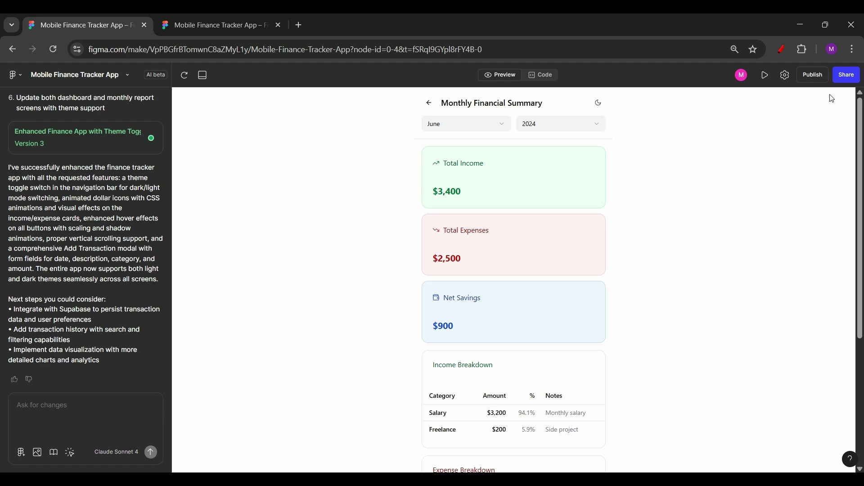
- View the MonthlyReport.tsx code and download the project's source code
{"action": "left_click", "coordinate": [544, 75]}
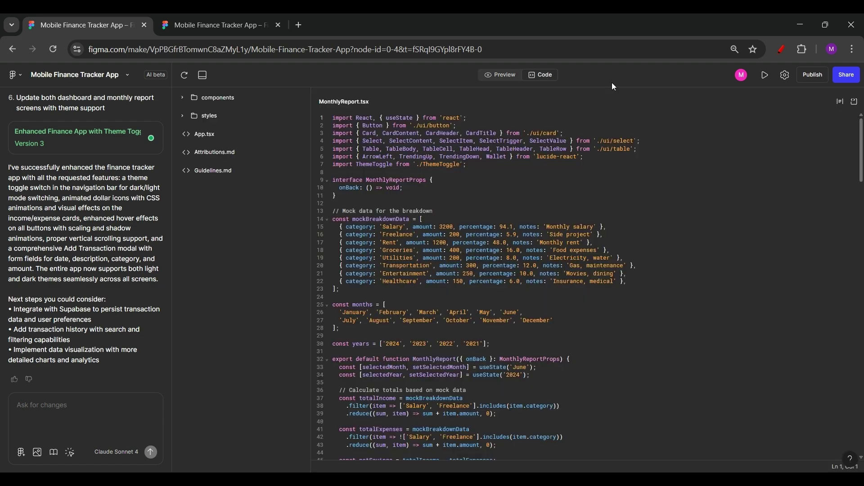
{"action": "left_click", "coordinate": [856, 102]}
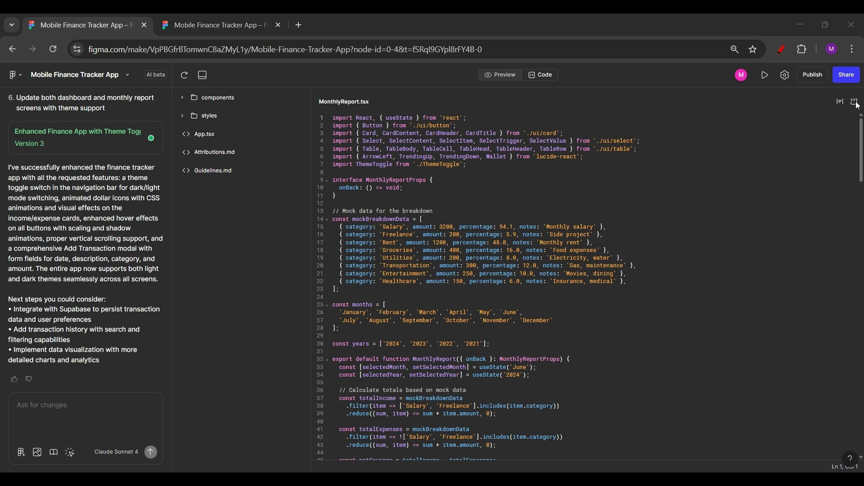